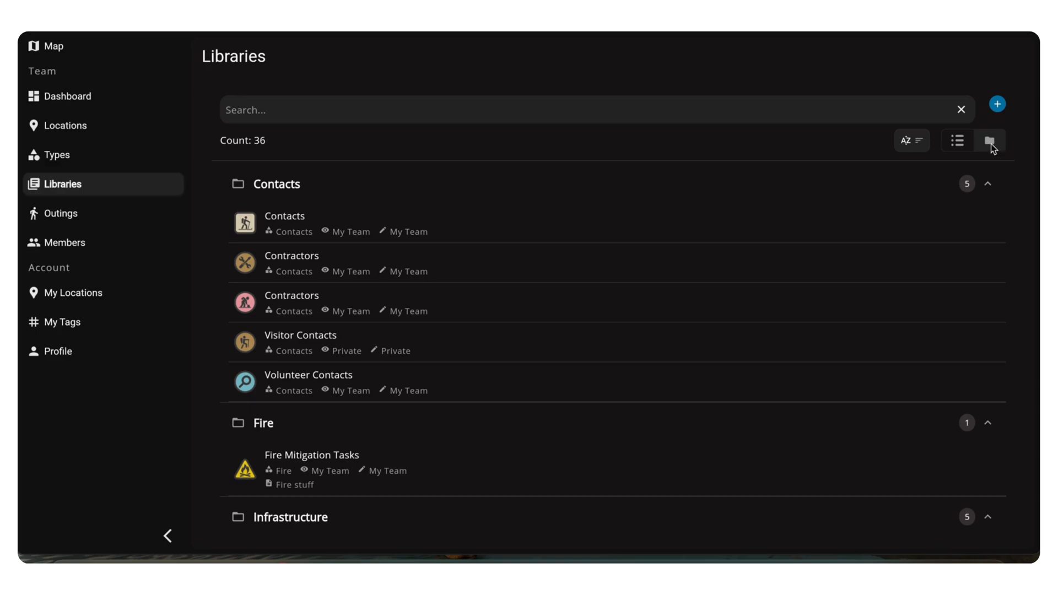
Switch the libraries to the plain list and back to category folders, and collapse every folder from Contacts to Uncategorized
left_click(956, 143)
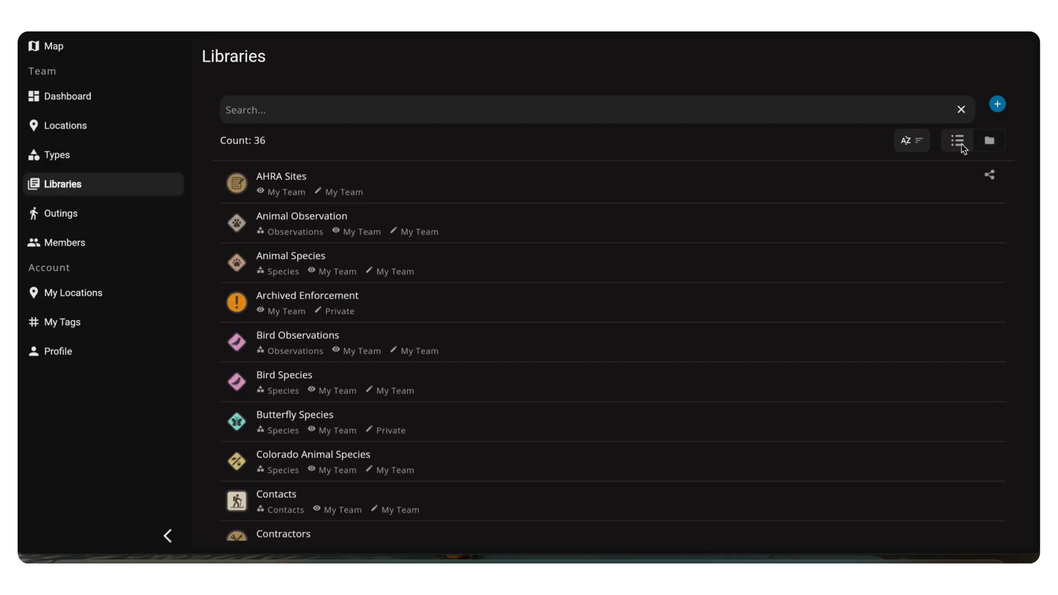
left_click(989, 142)
left_click(987, 184)
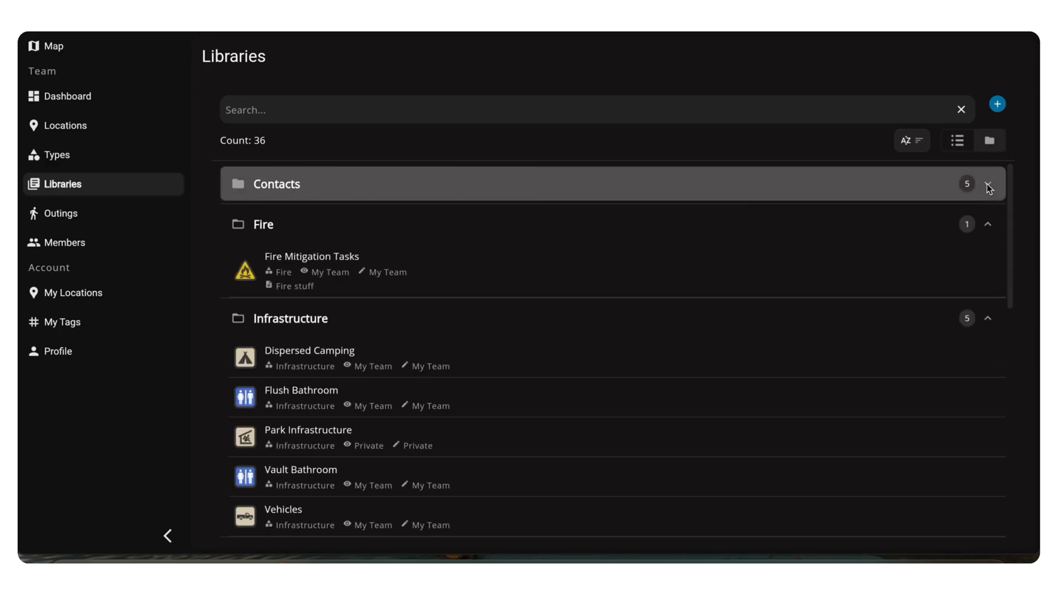
left_click(986, 224)
left_click(987, 264)
left_click(986, 305)
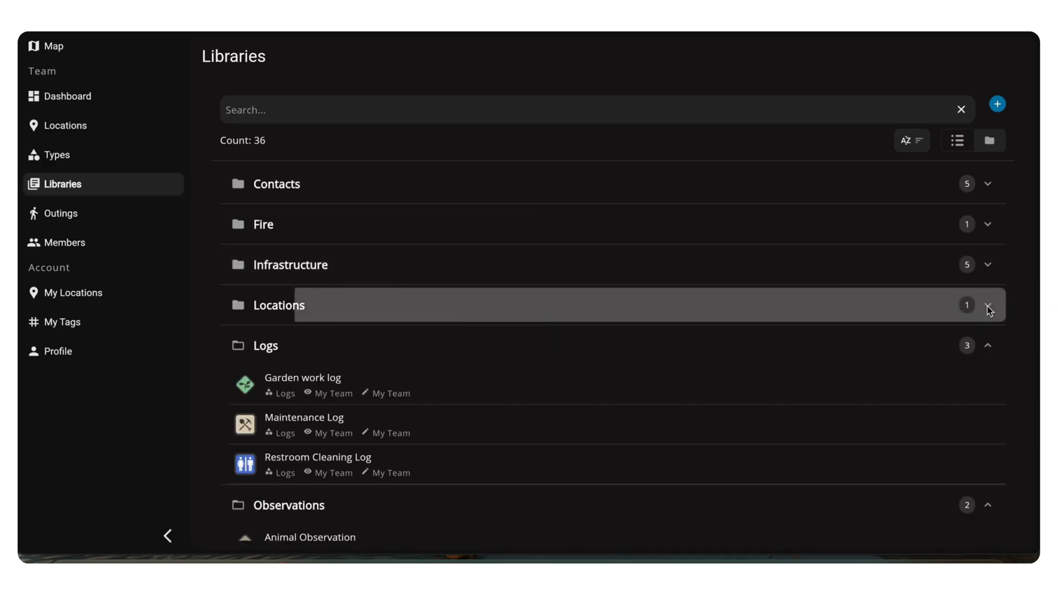
left_click(987, 345)
left_click(987, 387)
left_click(985, 424)
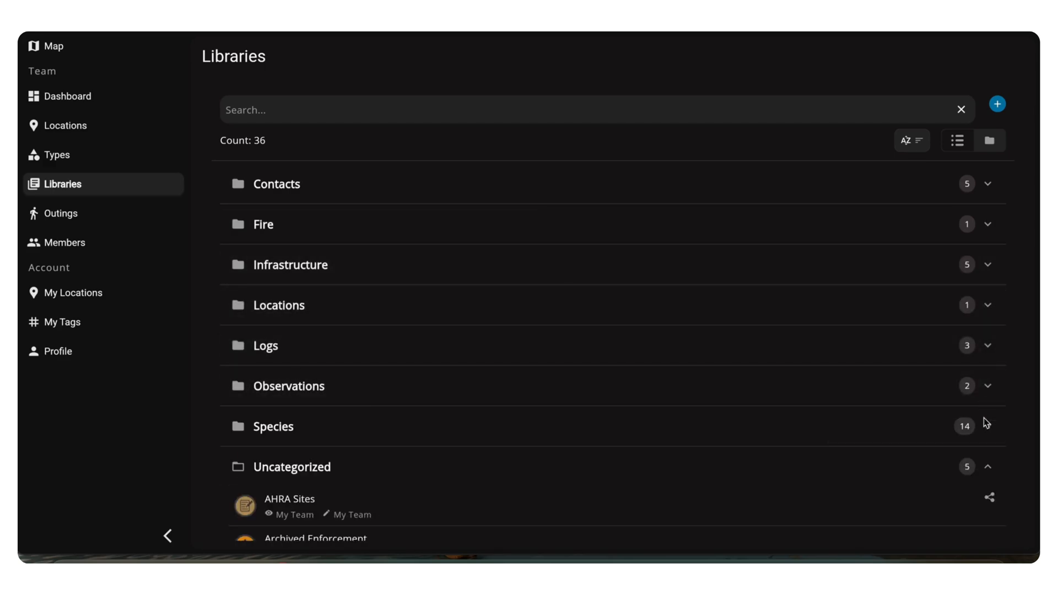
left_click(987, 466)
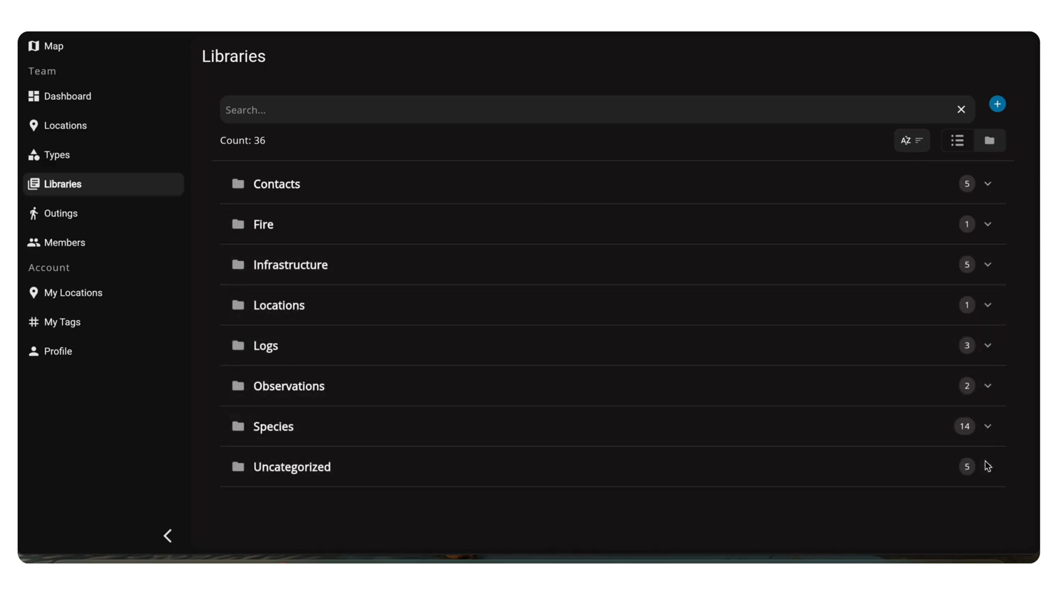
Start a new library named "Plant Species" and create the category "Plants" for it
left_click(998, 106)
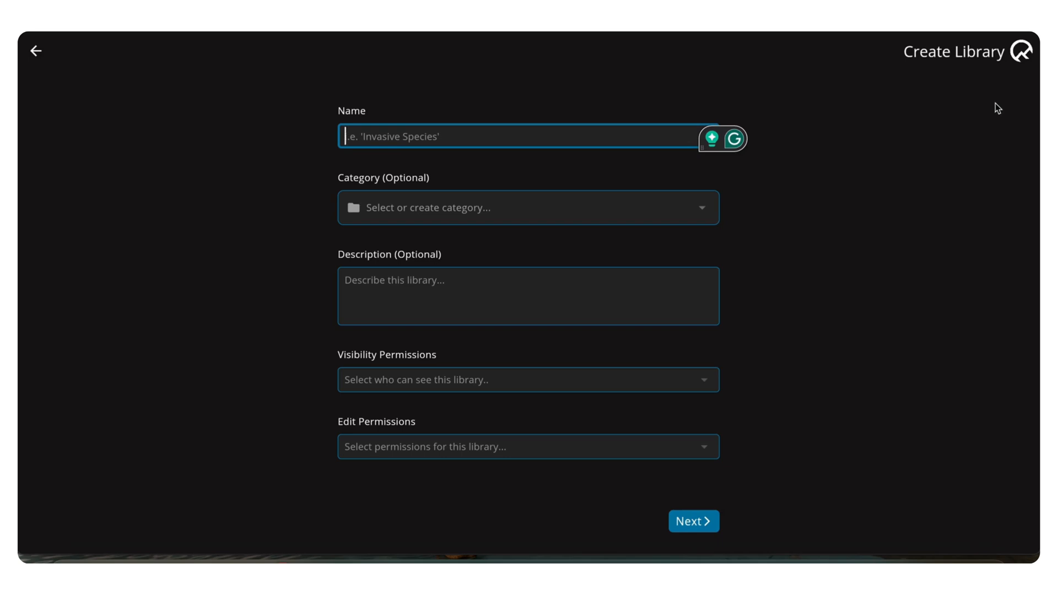
type("Plant ")
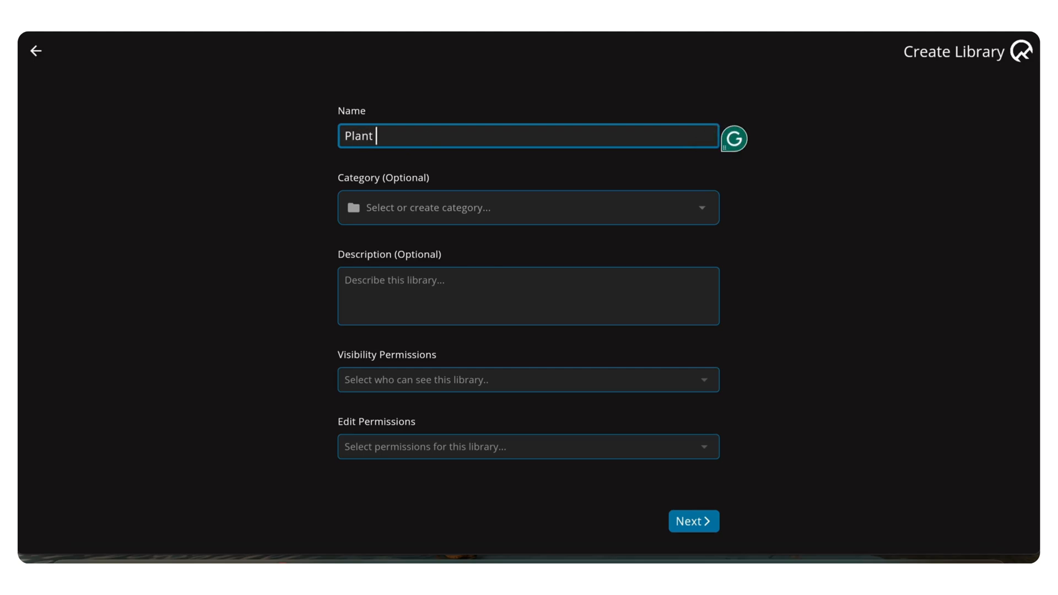
type("Species")
left_click(552, 213)
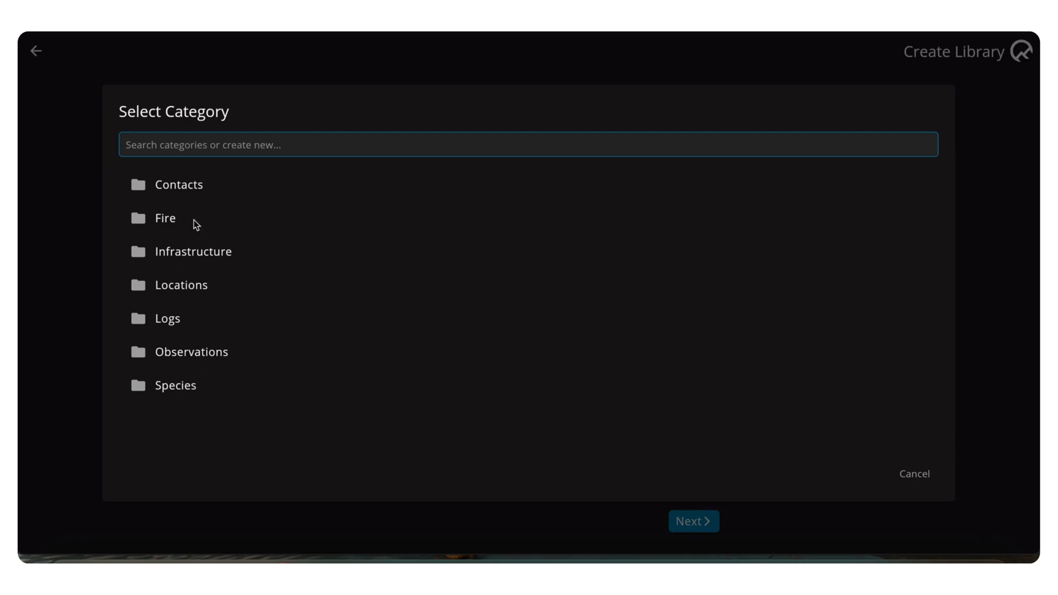
left_click(203, 144)
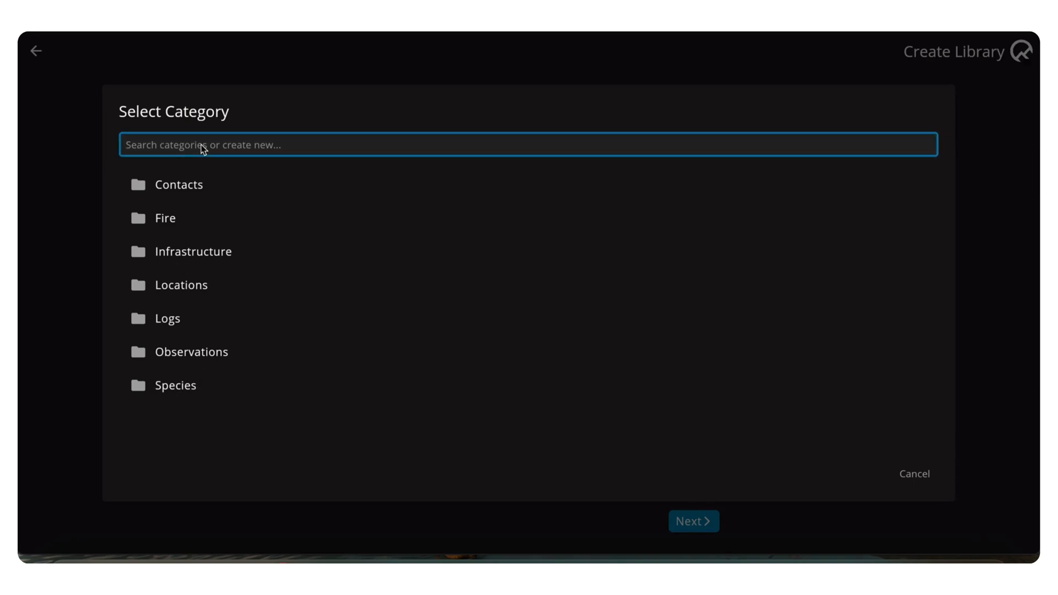
type("Plants")
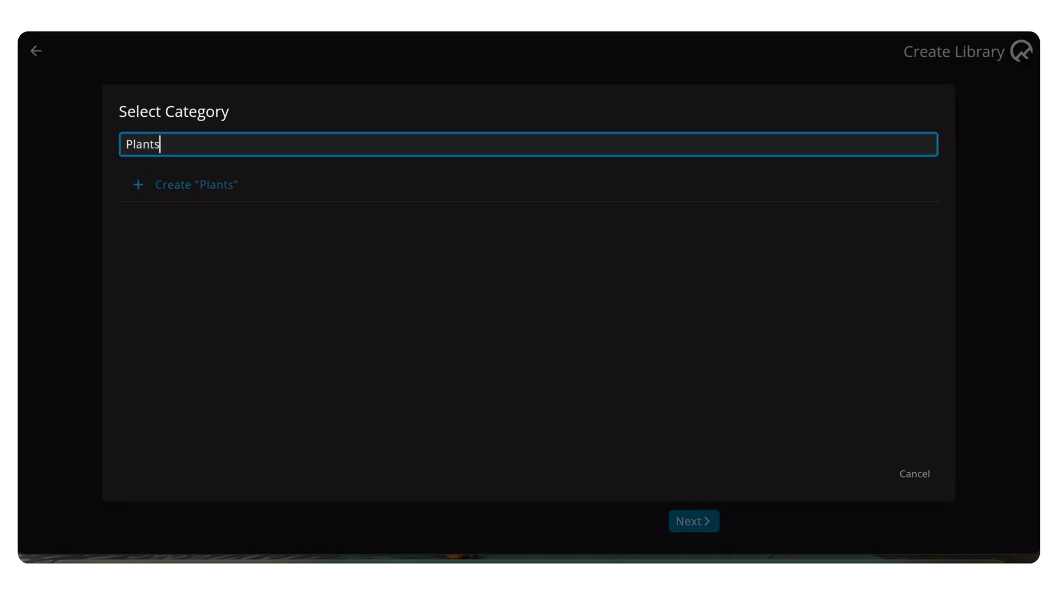
left_click(170, 188)
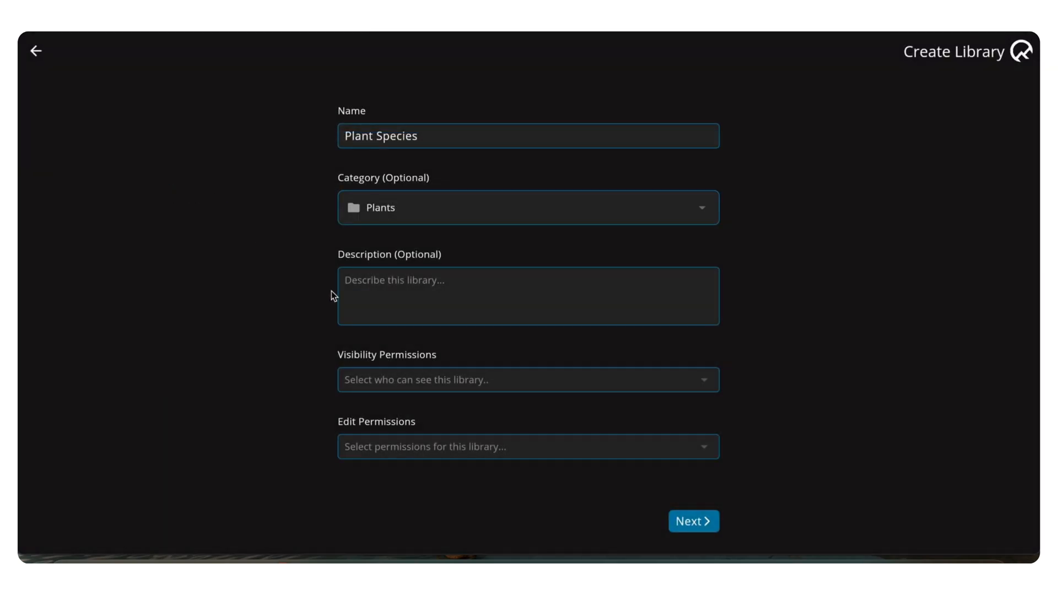
Describe the new library as "Plant species in Colorado"
left_click(382, 286)
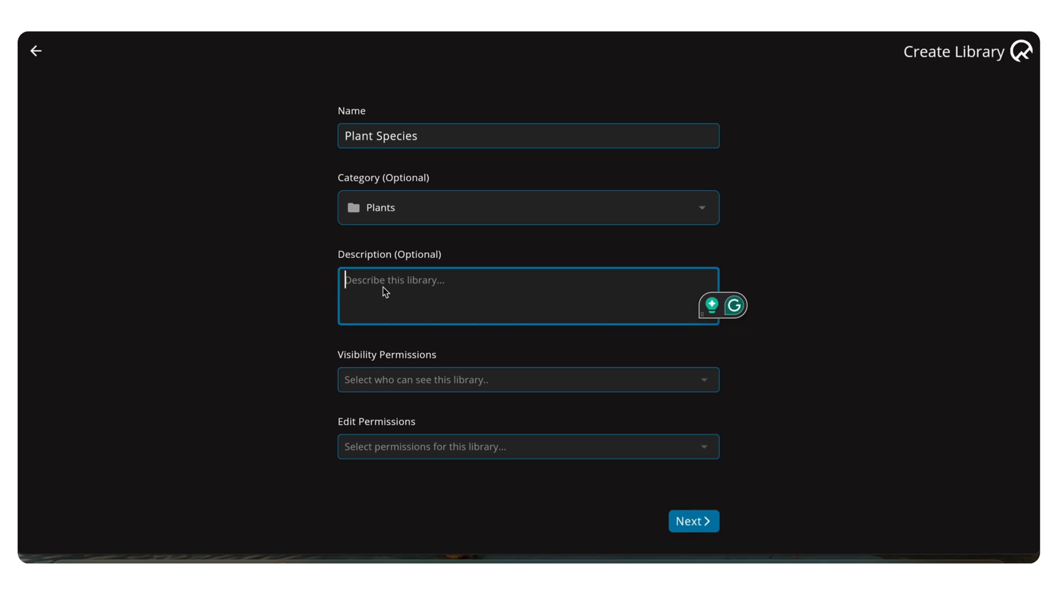
type("Pla")
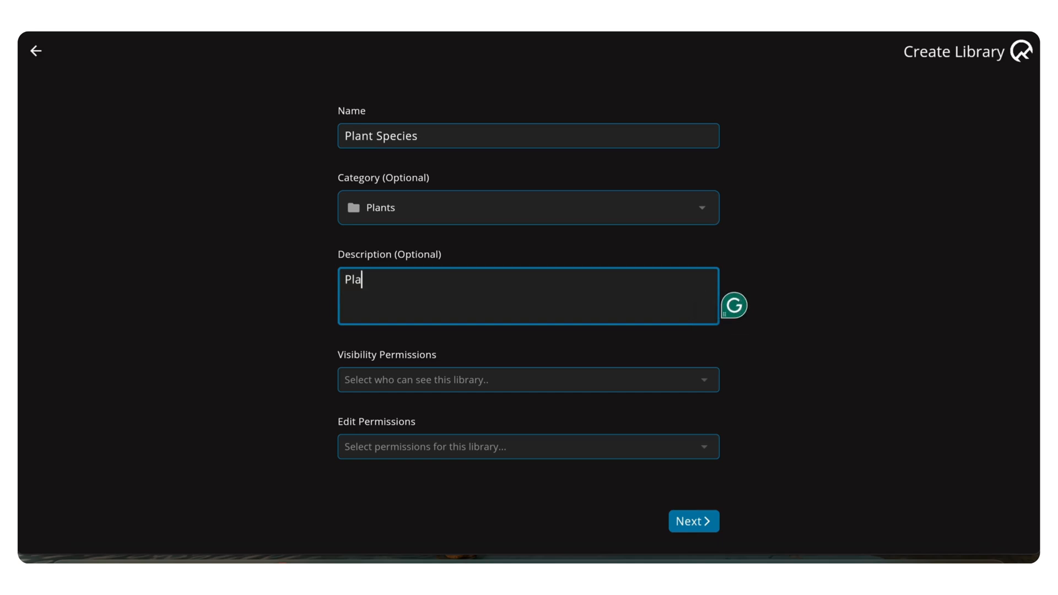
type("nt species in Colorado")
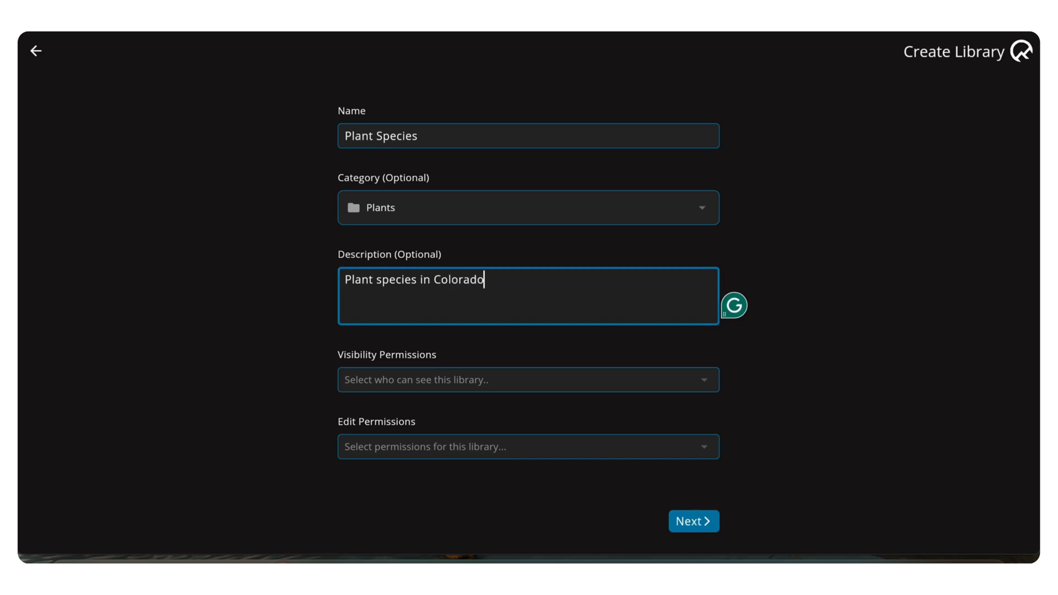
Set both the visibility and edit permissions of the new library to My Team and continue to icon selection
left_click(388, 384)
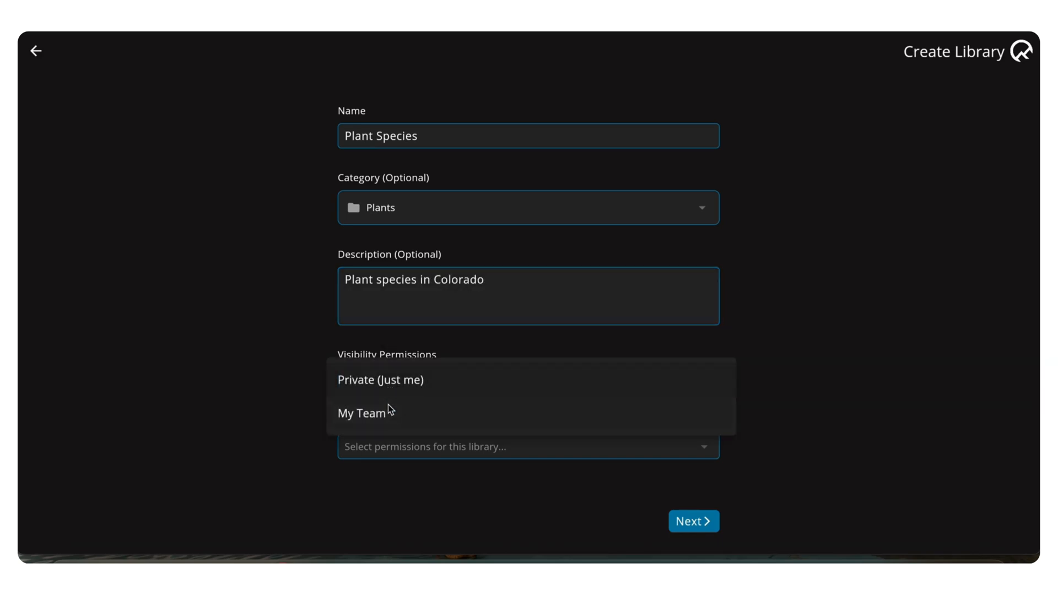
left_click(374, 423)
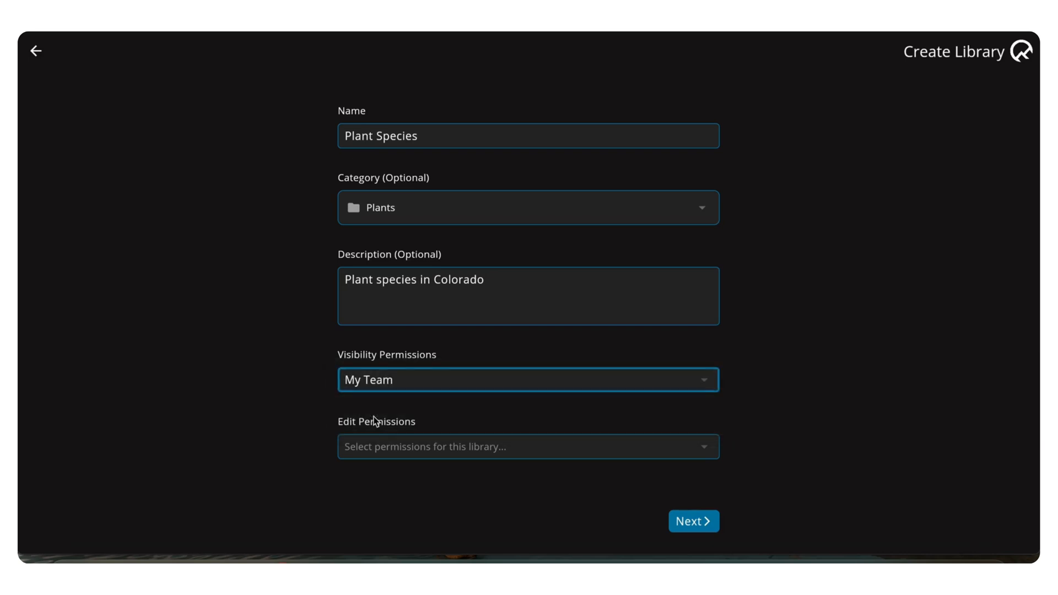
left_click(384, 445)
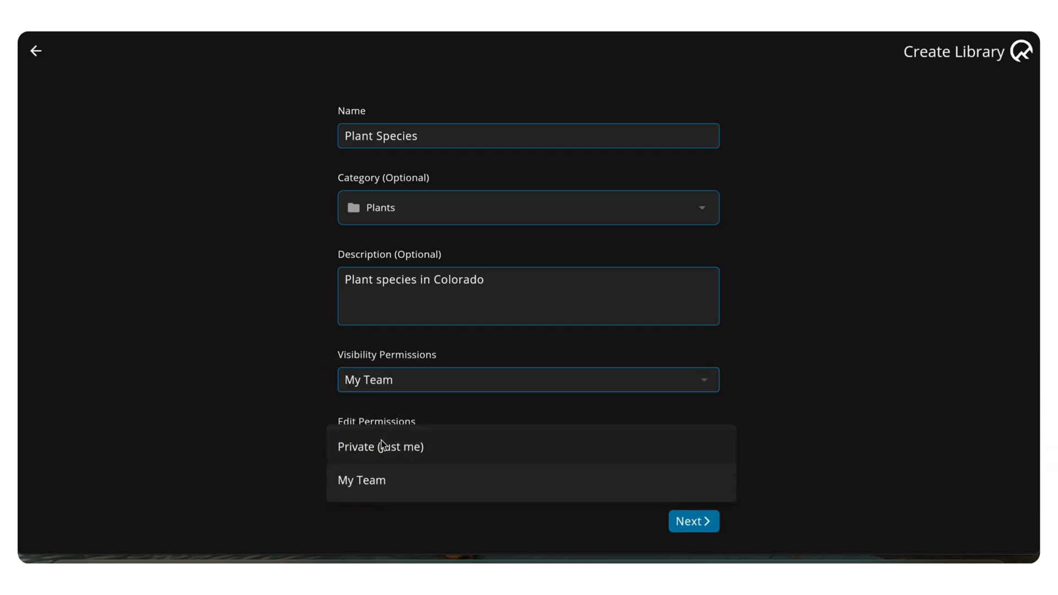
left_click(380, 483)
left_click(691, 521)
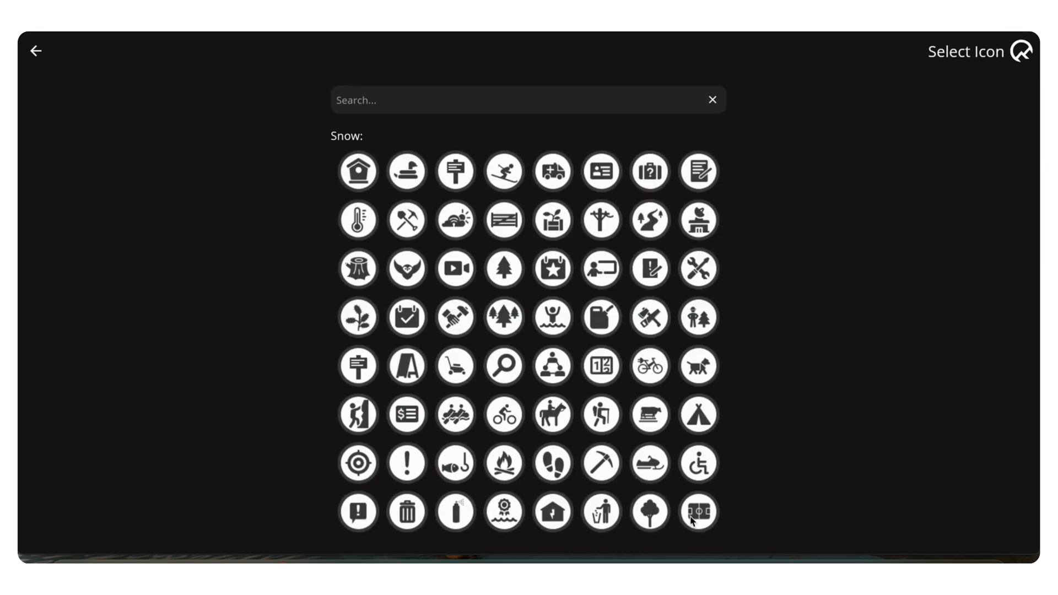
Choose the purple diamond-shaped tulip icon for the Plant Species library
scroll(422, 281, "down", 20)
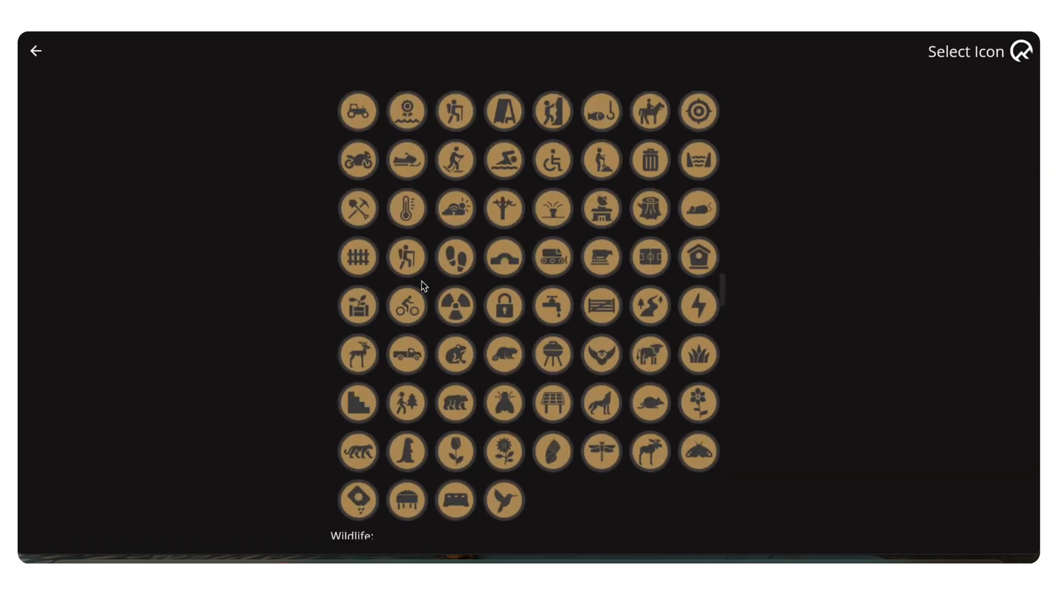
scroll(421, 281, "down", 10)
scroll(422, 281, "up", 4)
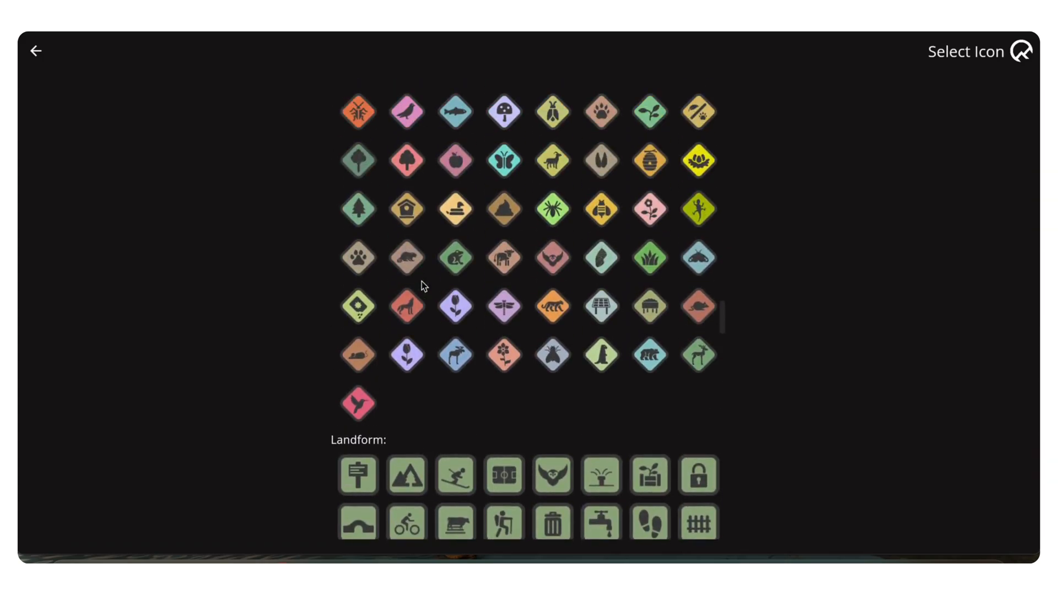
left_click(457, 312)
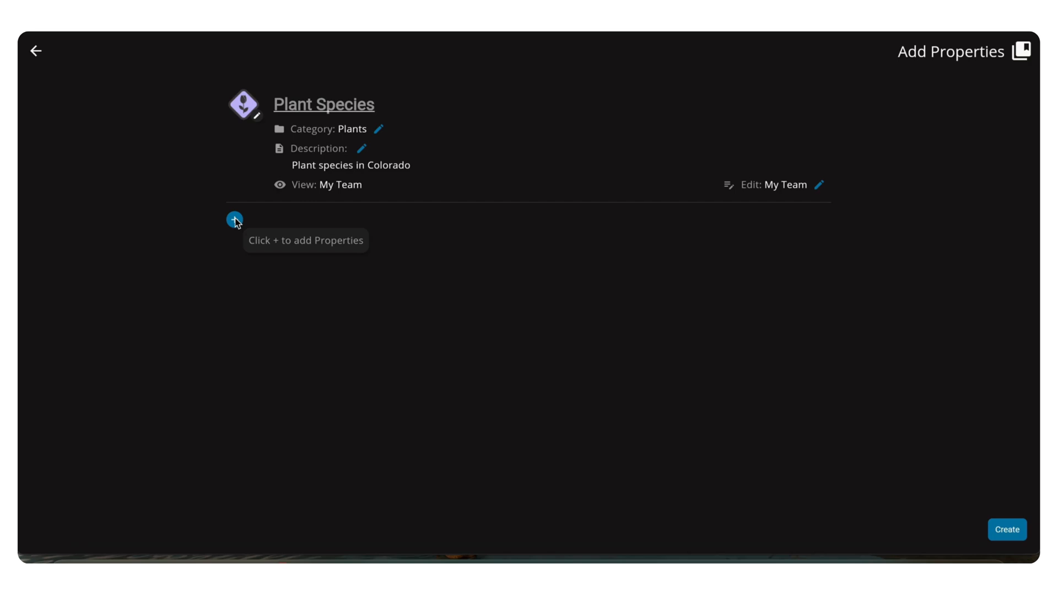
Replace the Plant Species library's category with a newly created category named "Flowers"
left_click(378, 130)
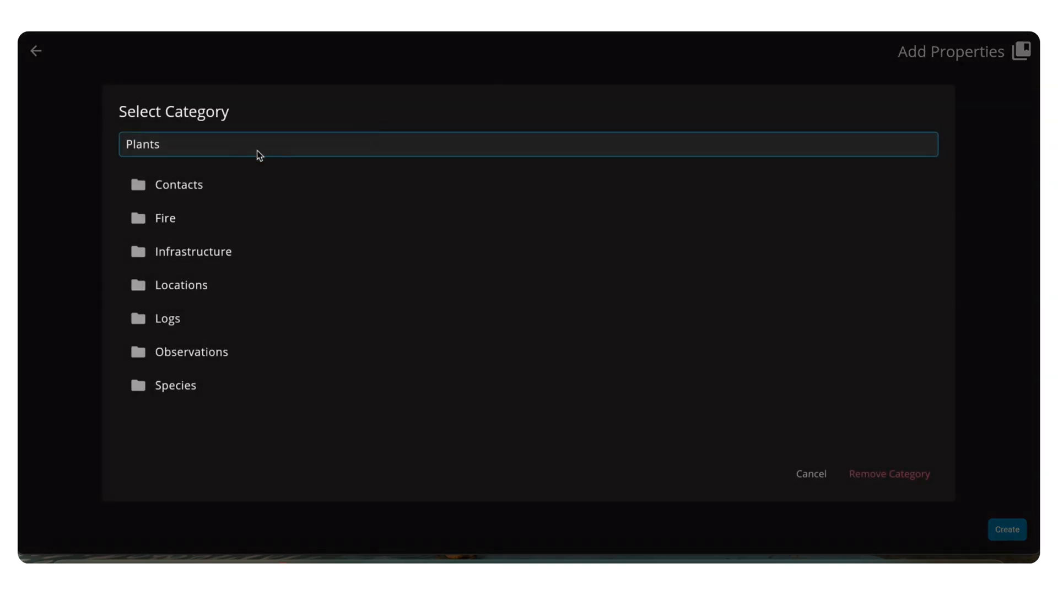
left_click(224, 144)
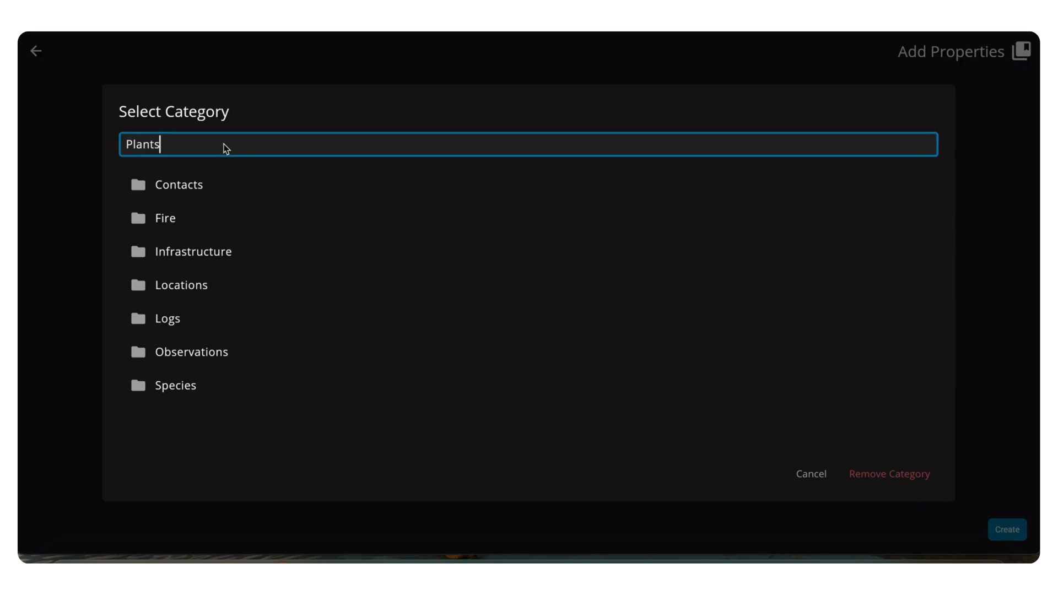
key("BackSpace")
key("BackSpace")
key("BackSpace")
key("BackSpace")
key("BackSpace")
key("BackSpace")
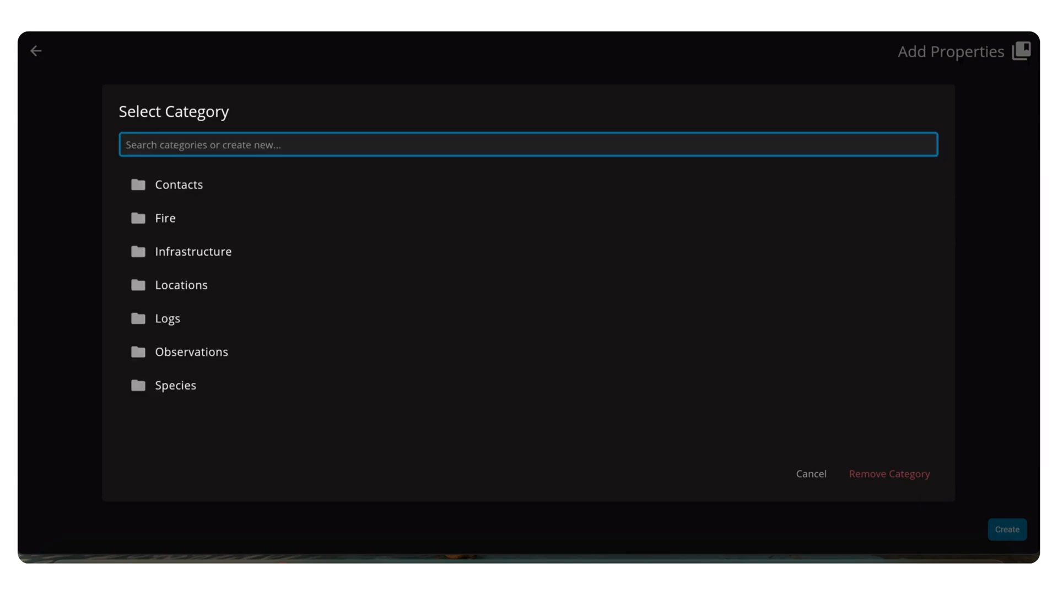
type("Flowers")
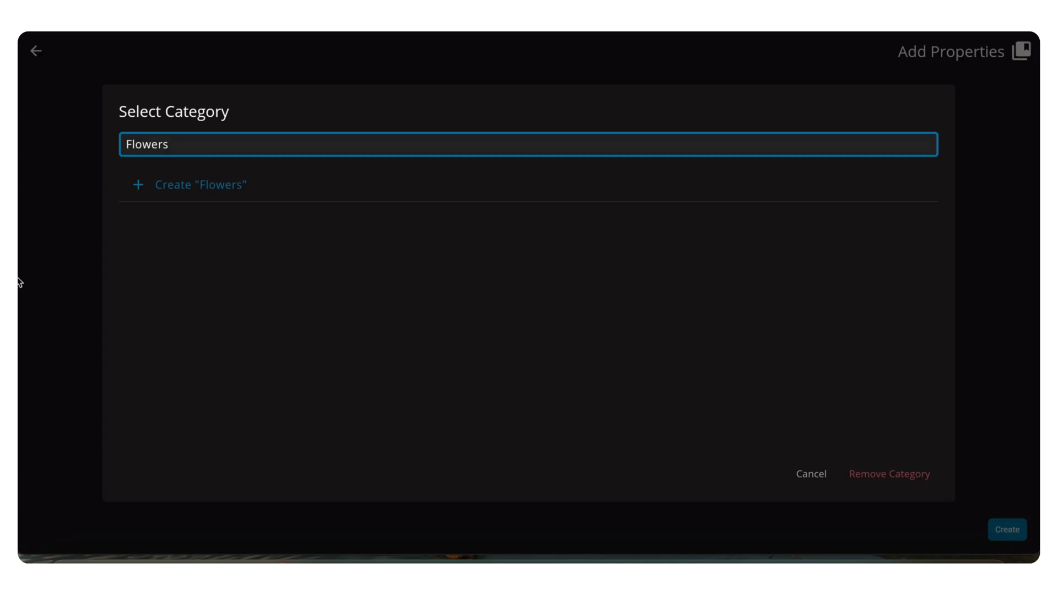
left_click(230, 182)
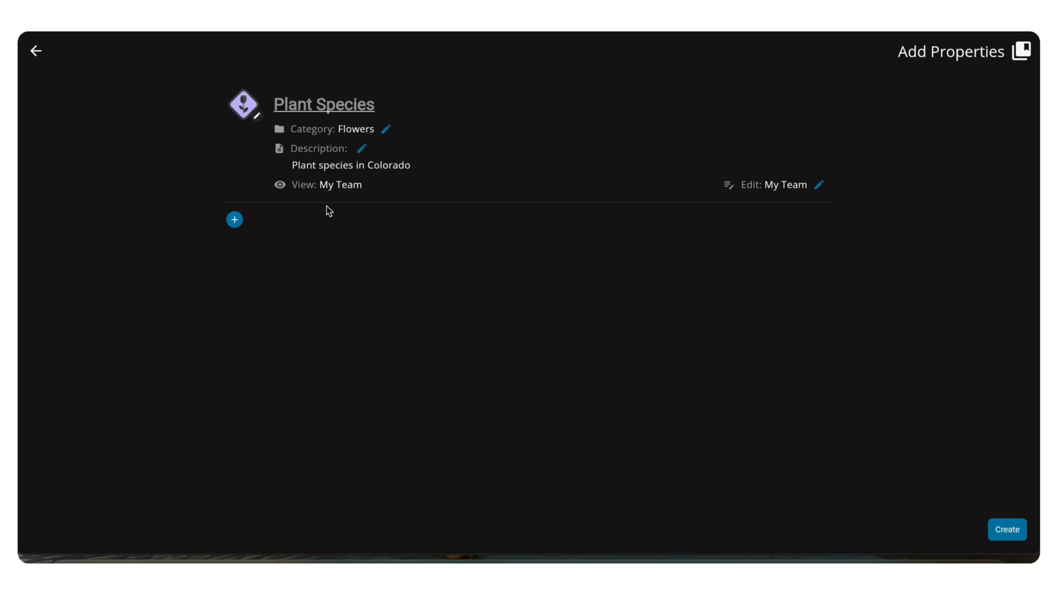
Leave the Plant Species setup without creating the library and return to the libraries overview
left_click(36, 59)
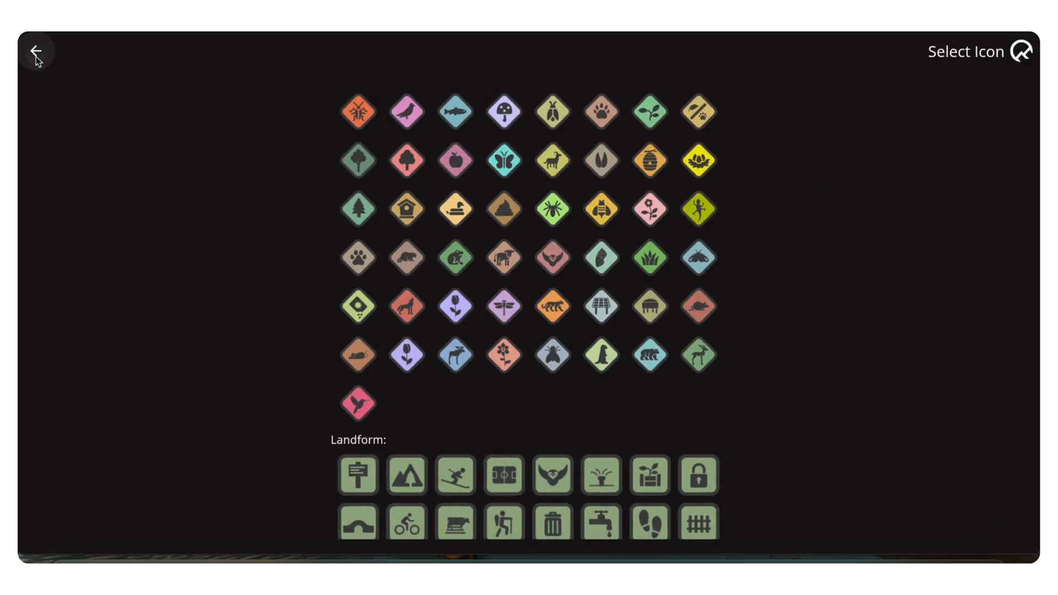
left_click(35, 55)
left_click(35, 55)
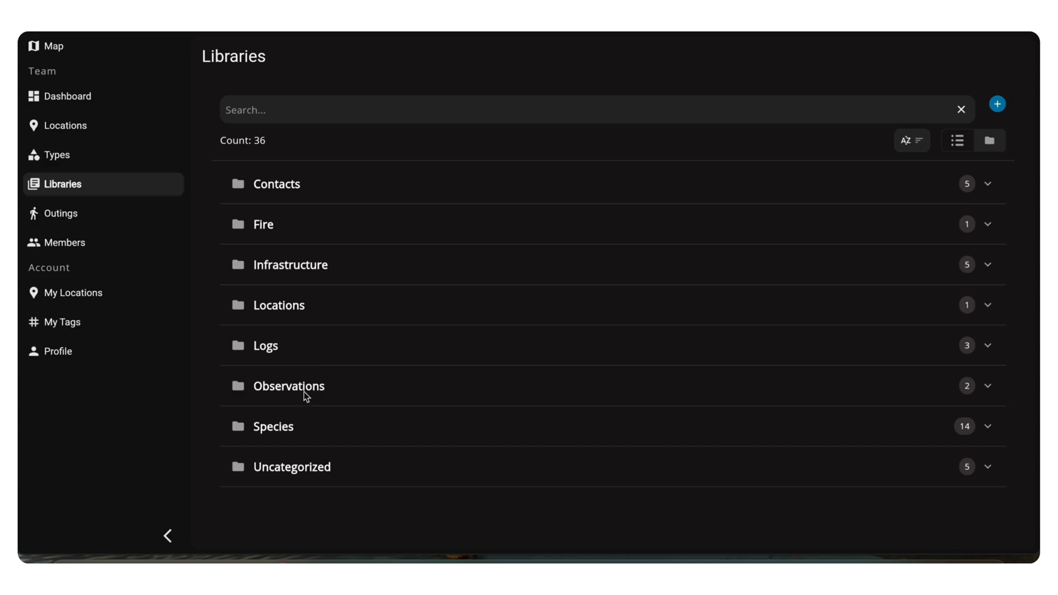
Look through the libraries in the Species folder and collapse the folder again
left_click(352, 432)
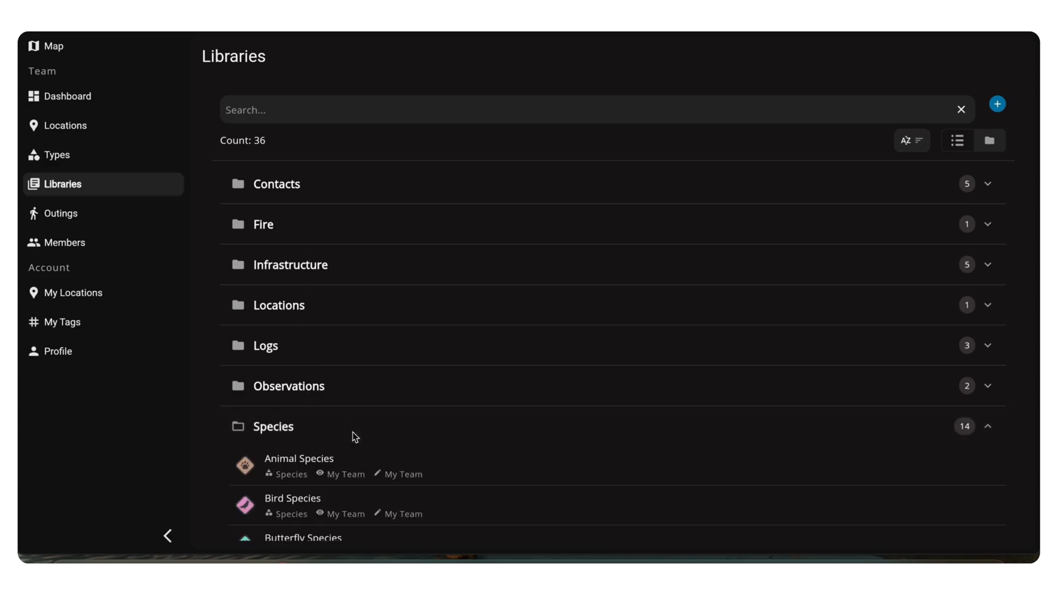
scroll(353, 432, "down", 2)
scroll(349, 423, "up", 2)
left_click(358, 424)
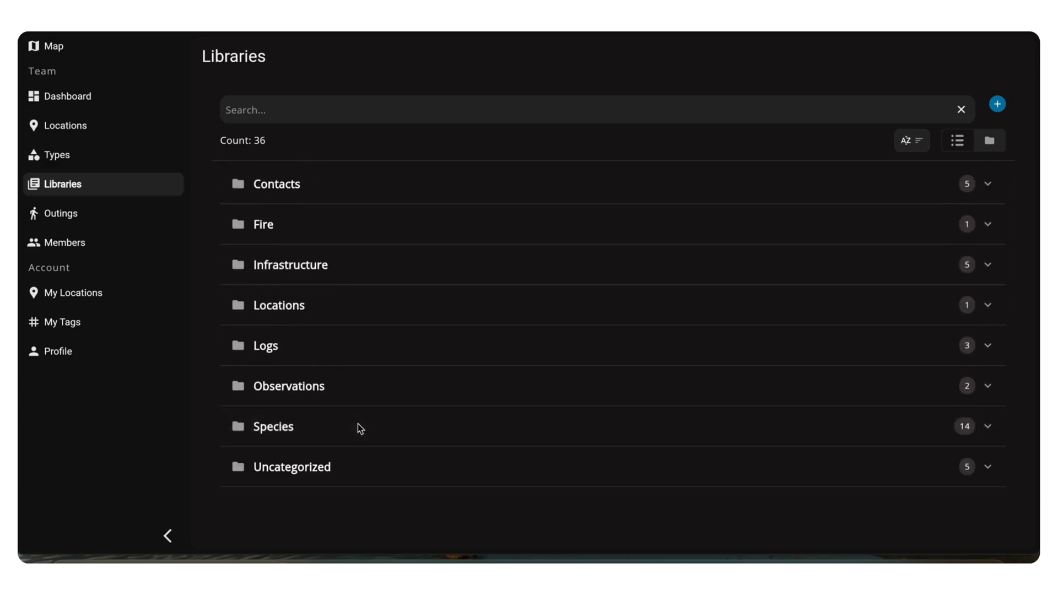
Open the properties of the Fire Mitigation Tasks library in the Fire folder and change its category to Infrastructure
left_click(450, 224)
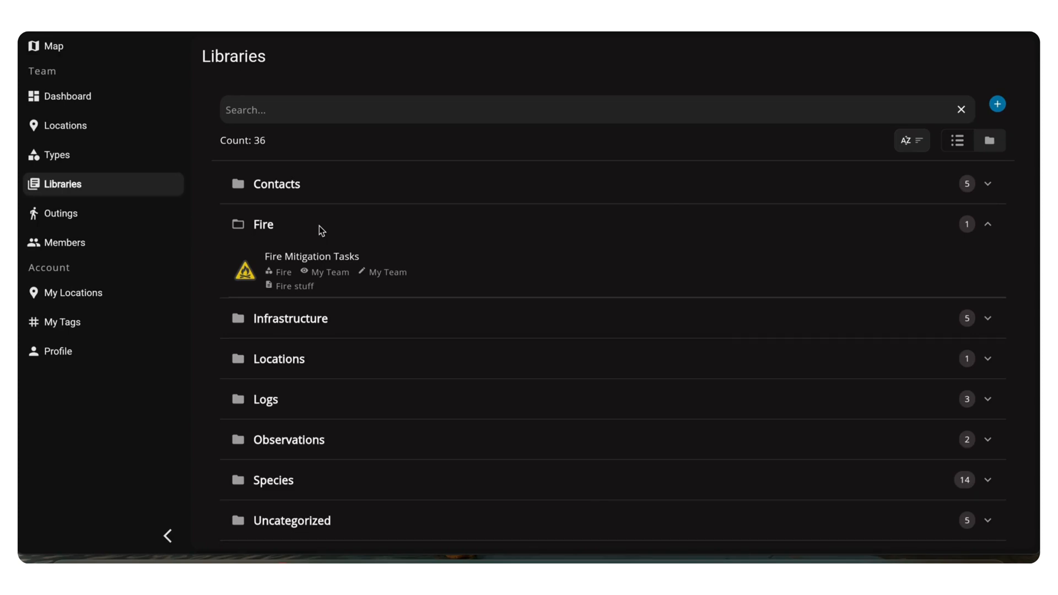
left_click(296, 258)
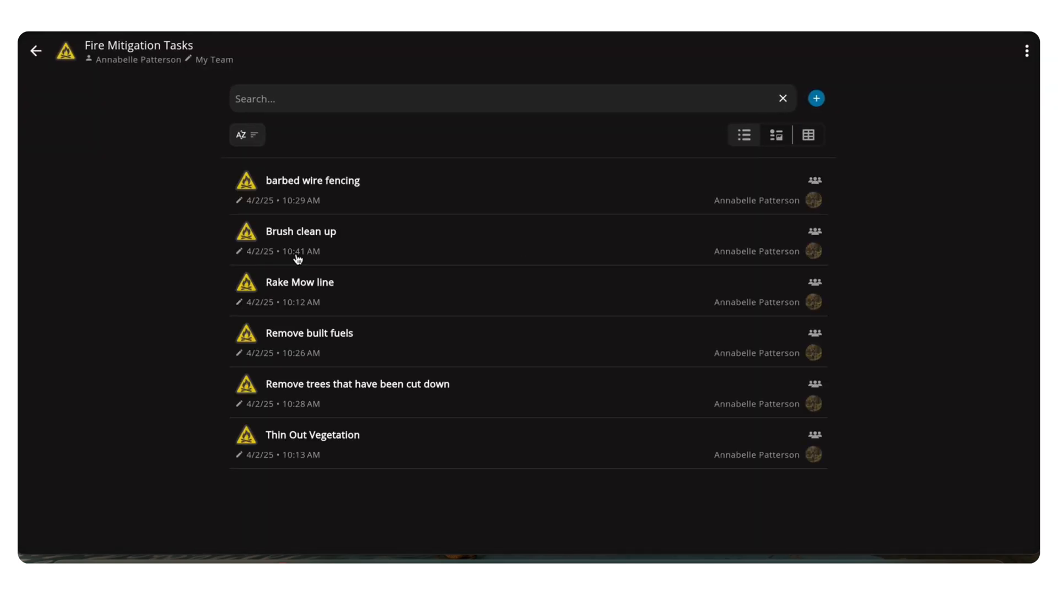
left_click(1026, 53)
left_click(998, 123)
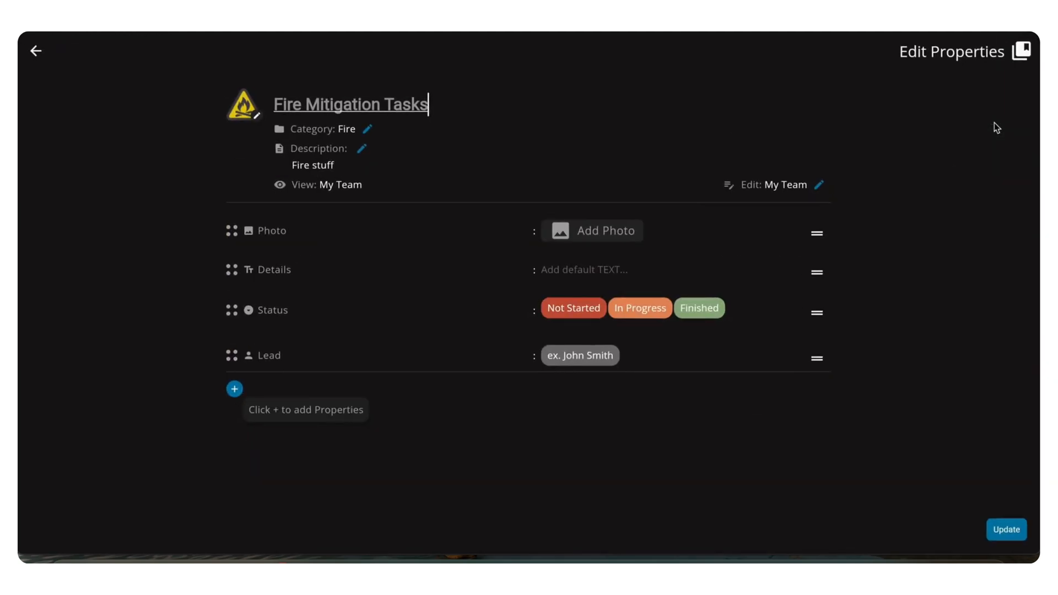
left_click(368, 129)
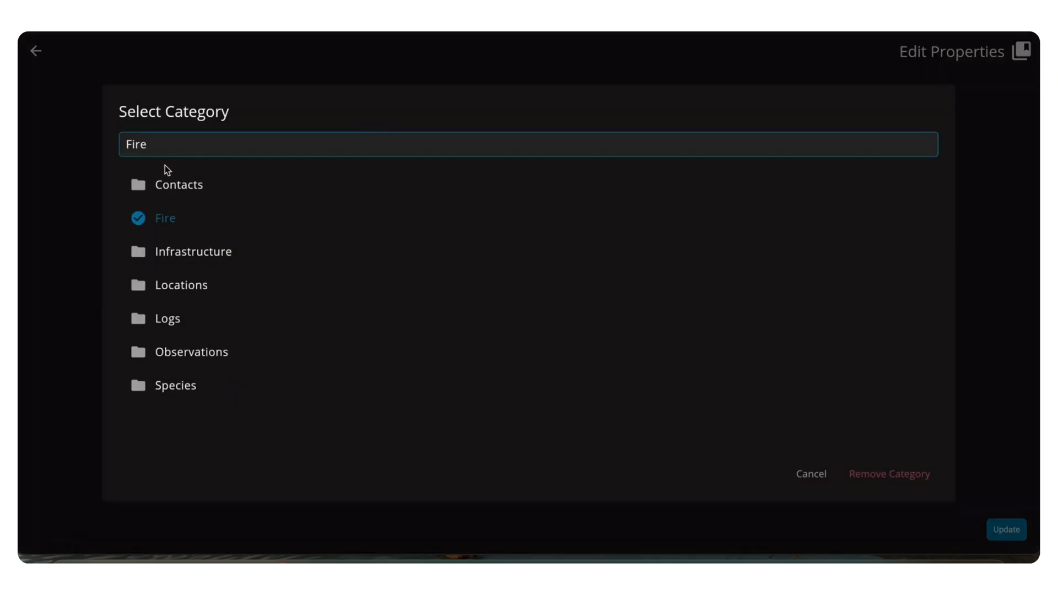
left_click(192, 255)
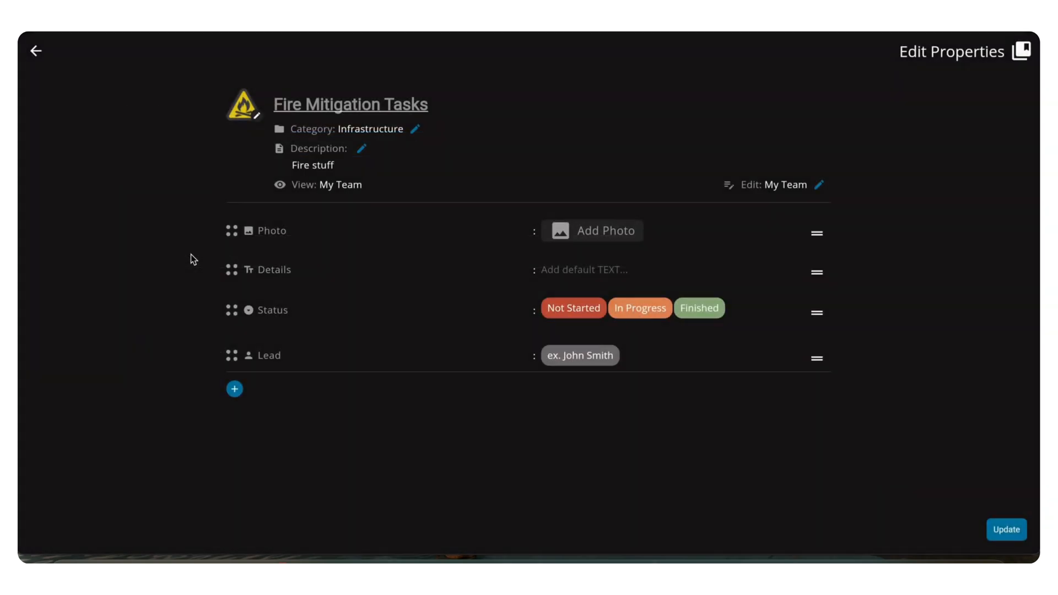
Replace the Fire Mitigation Tasks library's category with a newly created category named "Community Wildfire Prepardness" and save the updated properties
left_click(416, 130)
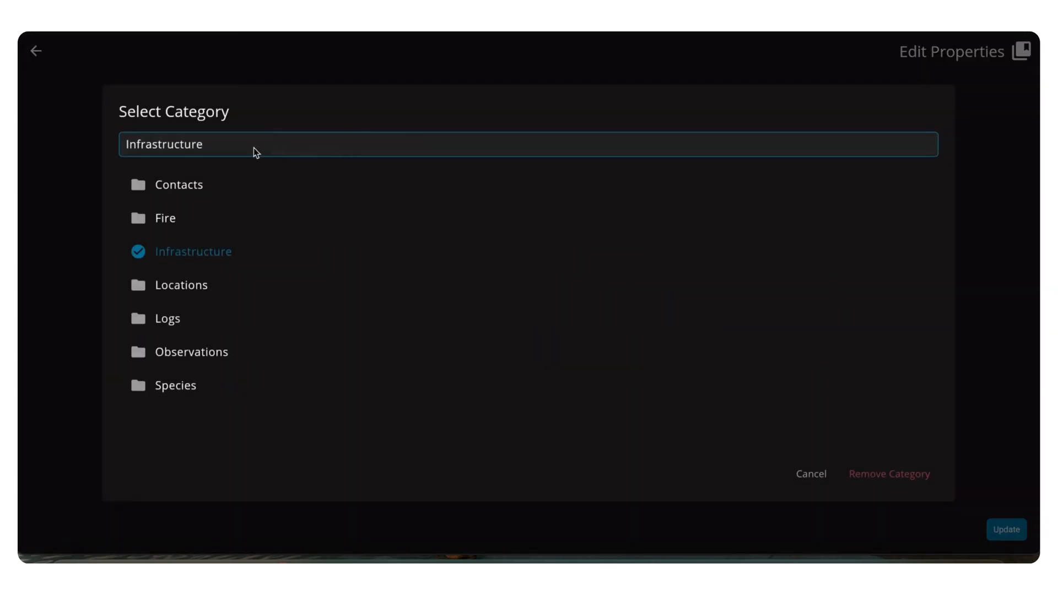
left_click(251, 146)
key("ctrl+a")
key("BackSpace")
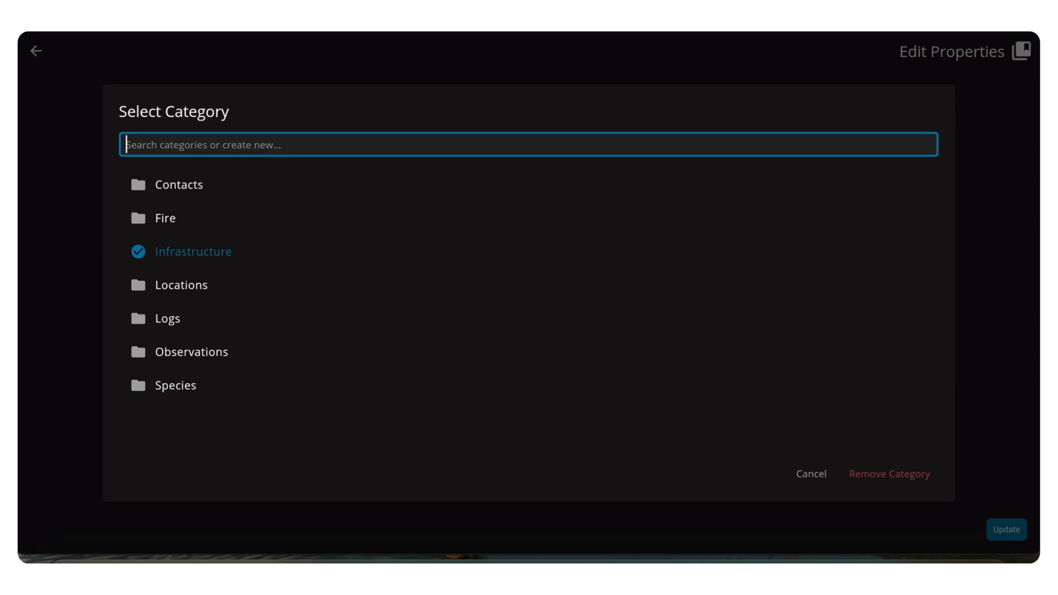
type("COmmunity")
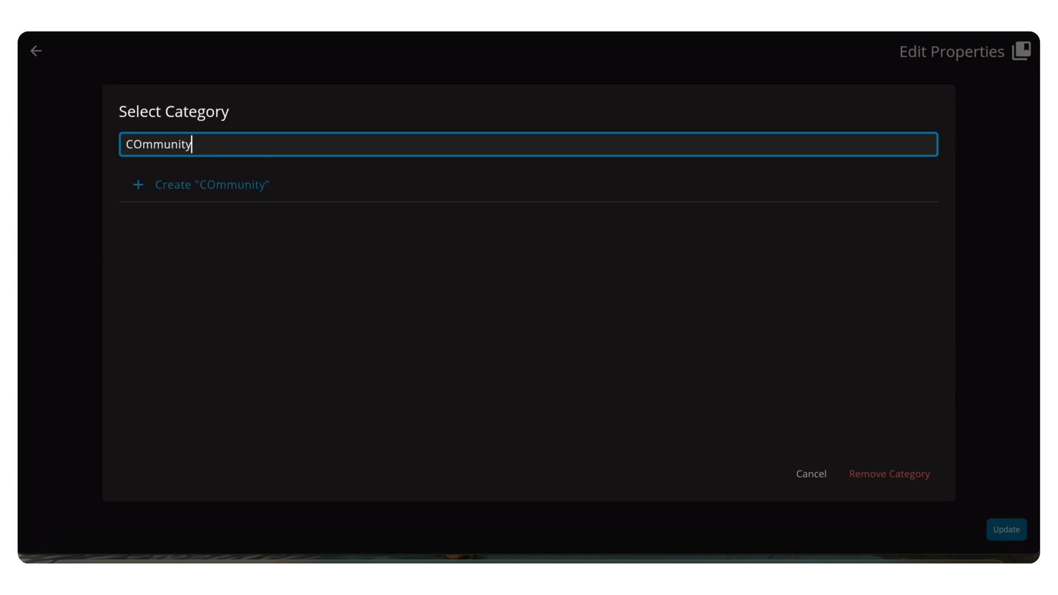
type(" Wo")
key("BackSpace")
type("Il")
key("BackSpace")
key("BackSpace")
type("ildfire ")
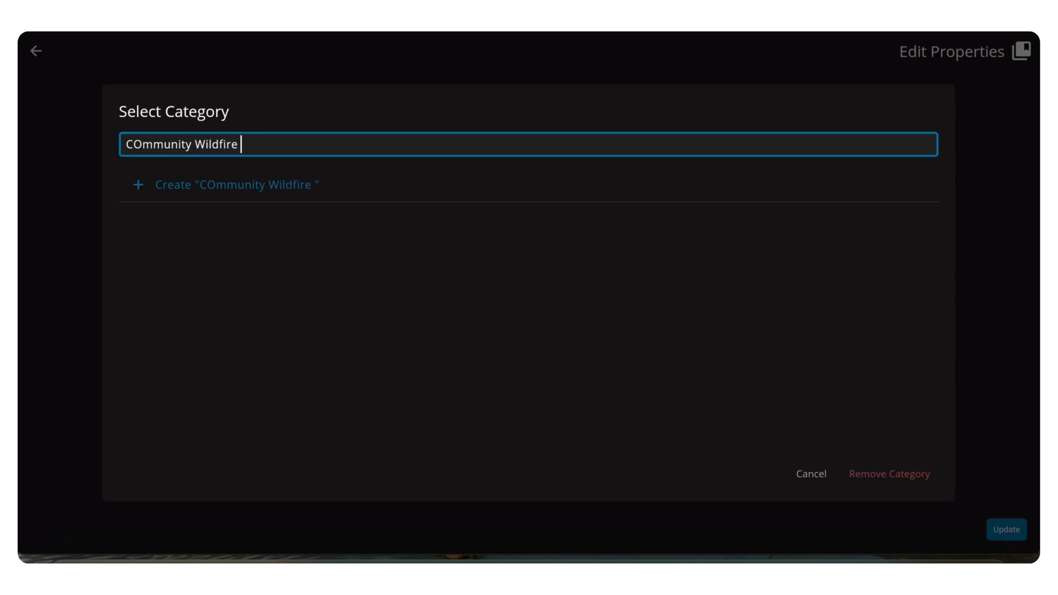
type("Prepardne")
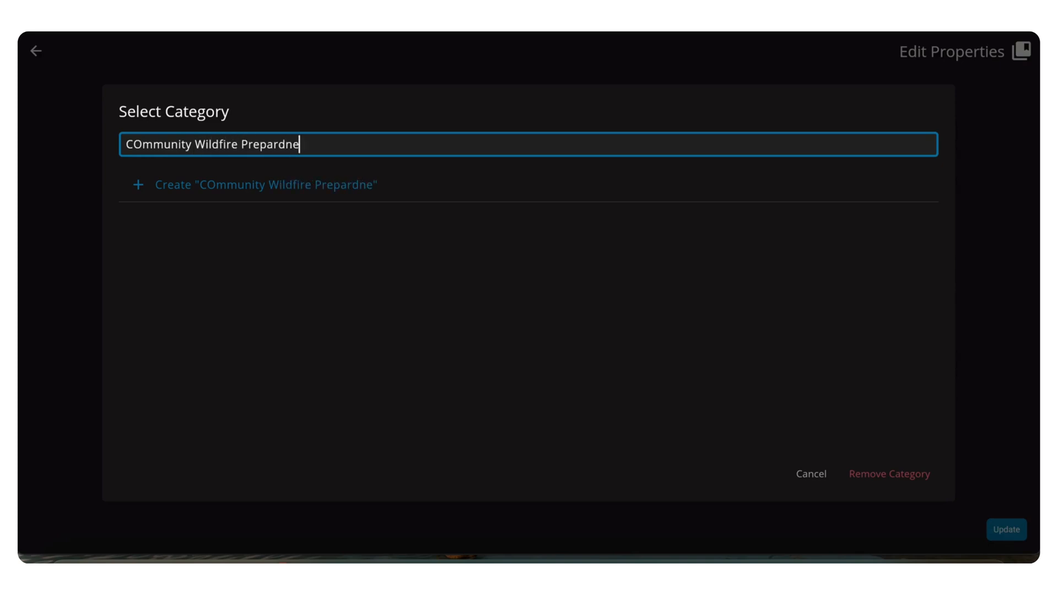
type("ss")
left_click(141, 147)
key("BackSpace")
type("o")
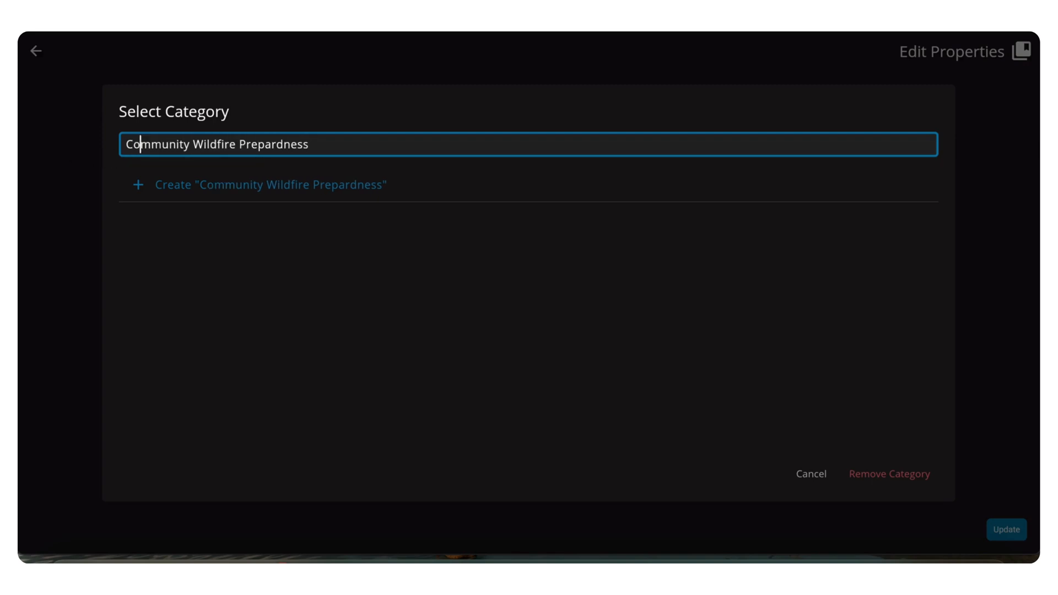
left_click(243, 186)
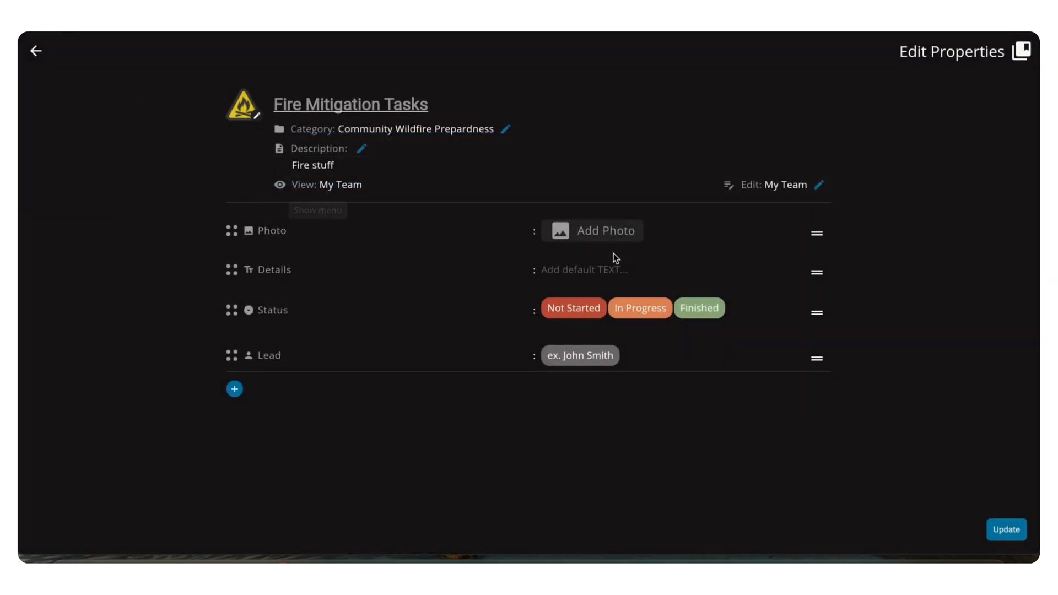
left_click(1003, 533)
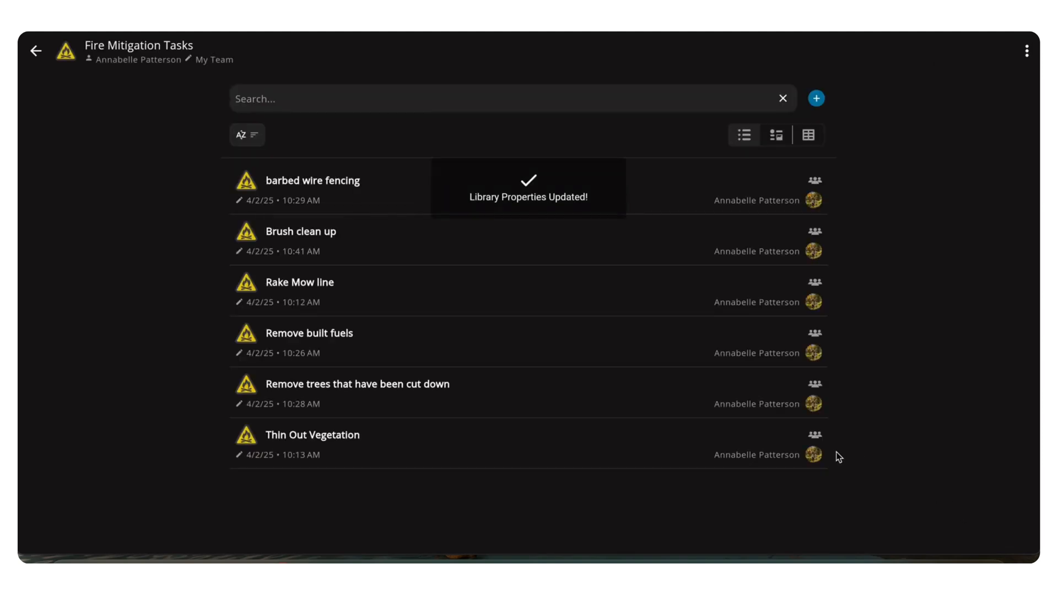
Return to the libraries overview, check the Community Wildfire Prepardness folder's contents and leave the folder collapsed
left_click(34, 52)
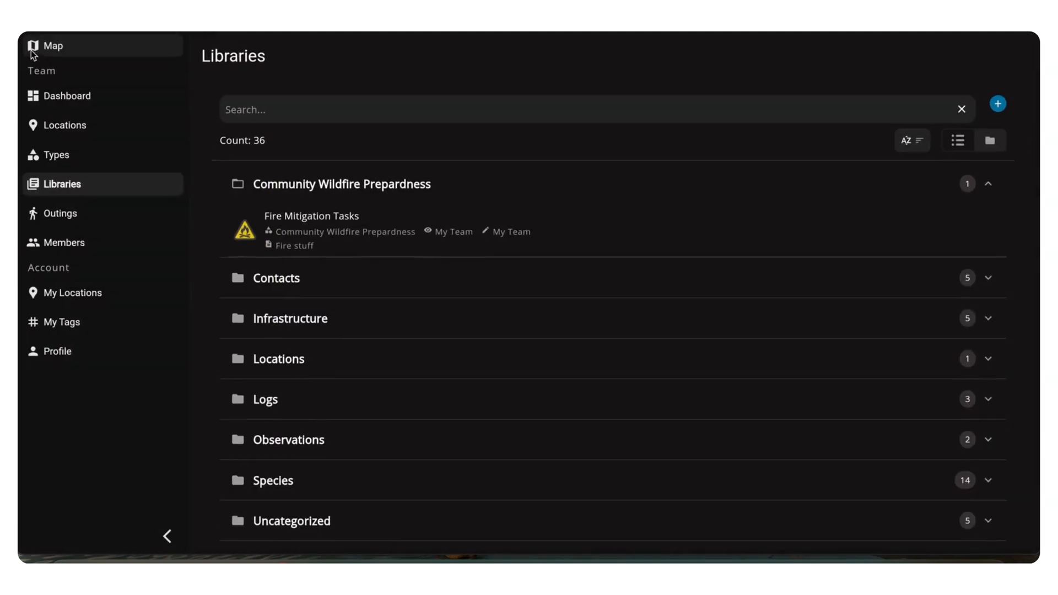
left_click(987, 183)
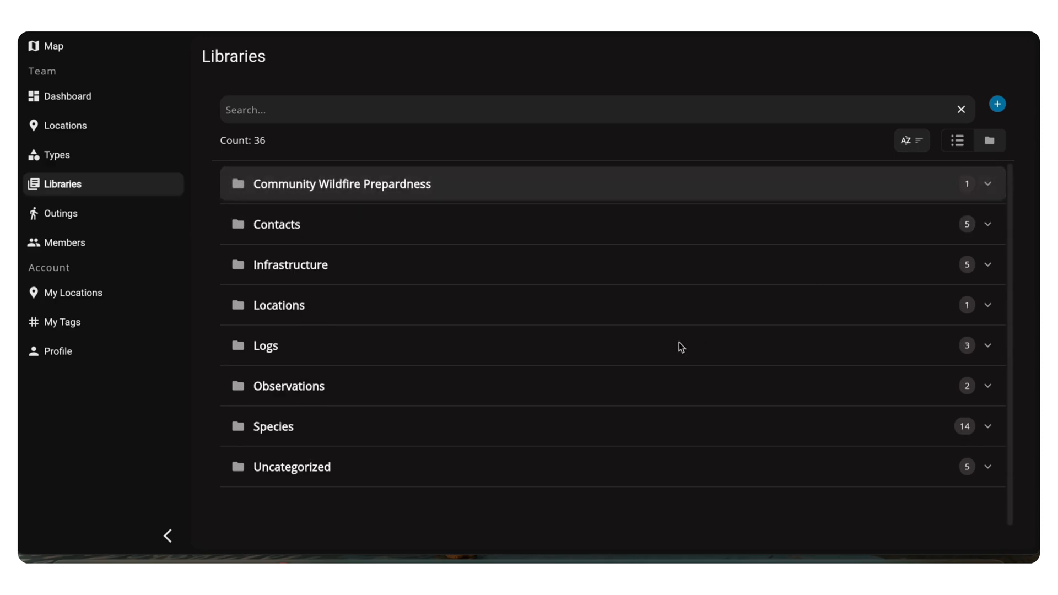
left_click(345, 188)
left_click(345, 189)
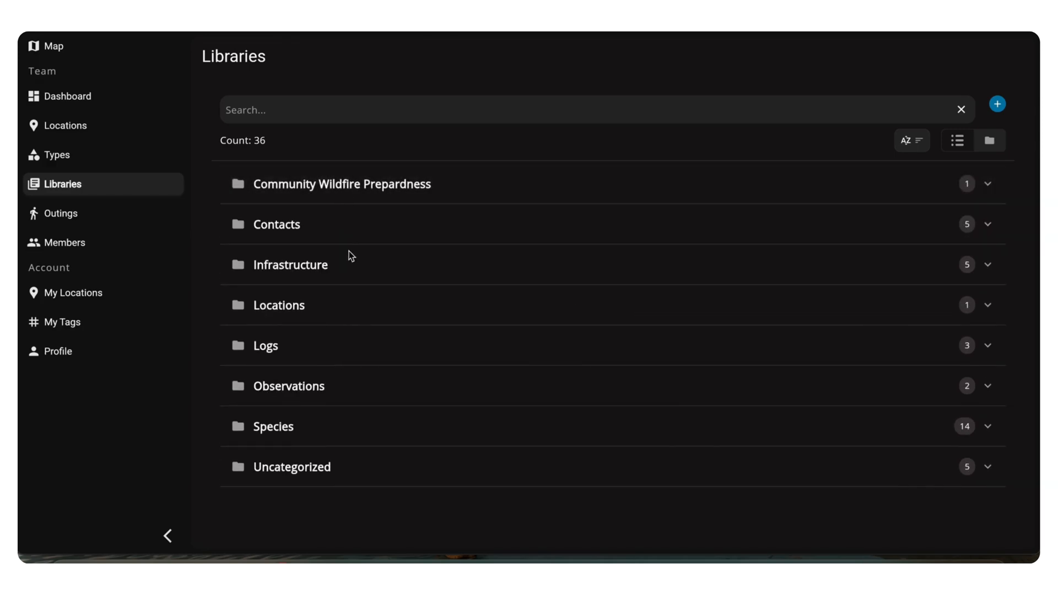